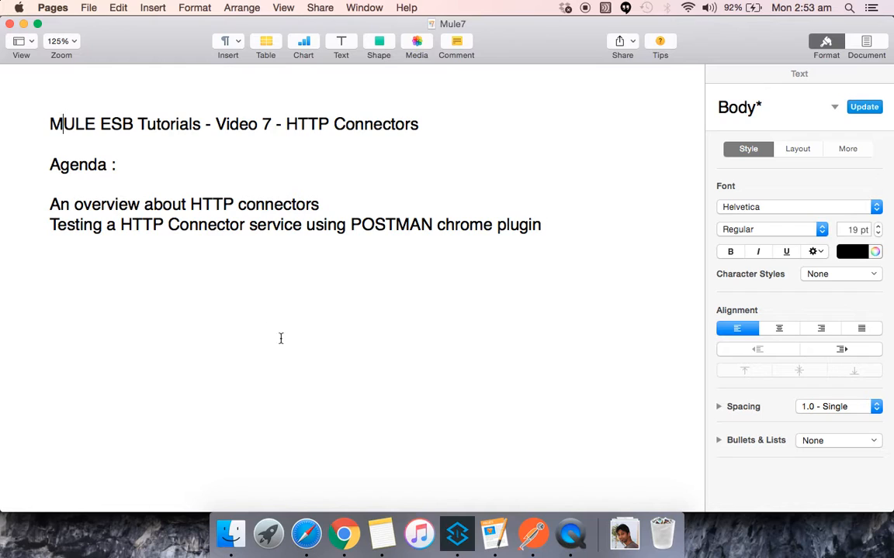
# Step: Switch to Anypoint Studio in full screen and add an HTTP connector to the empty httpdemo message flow
pyautogui.click(457, 534)
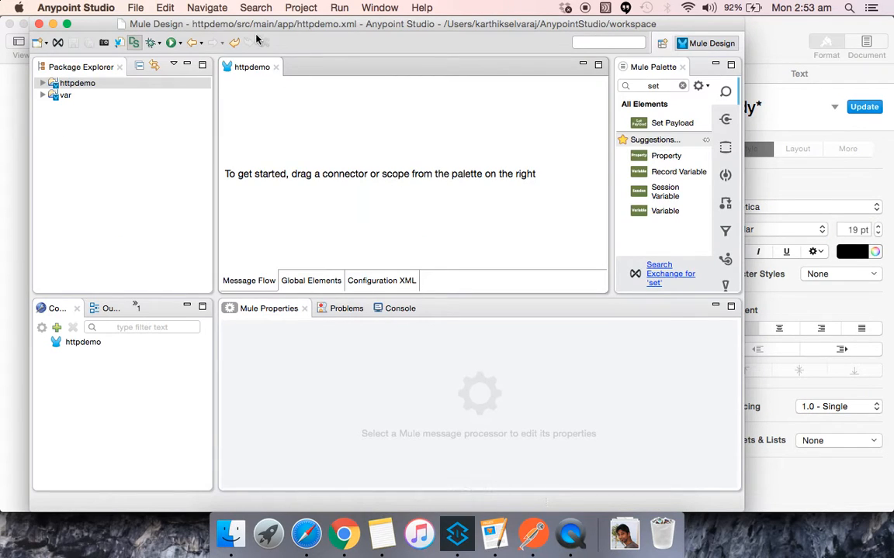
pyautogui.click(67, 24)
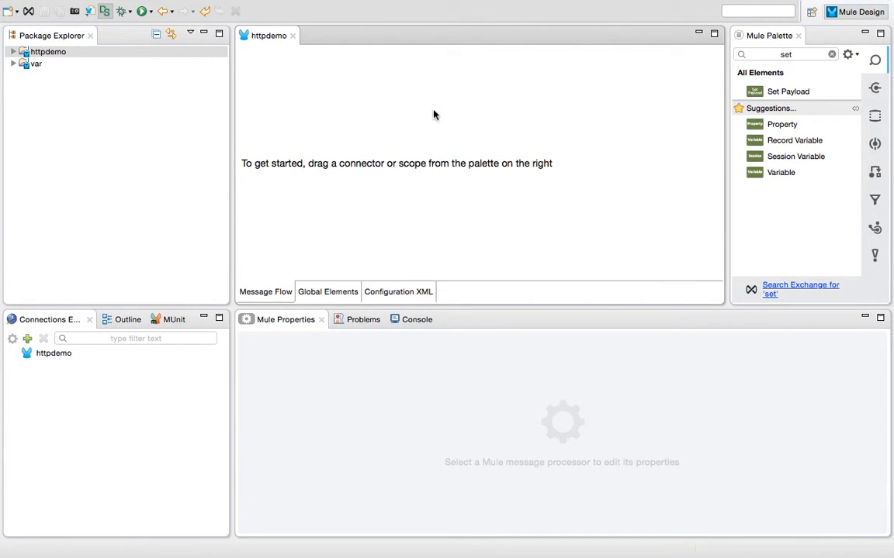
pyautogui.click(799, 54)
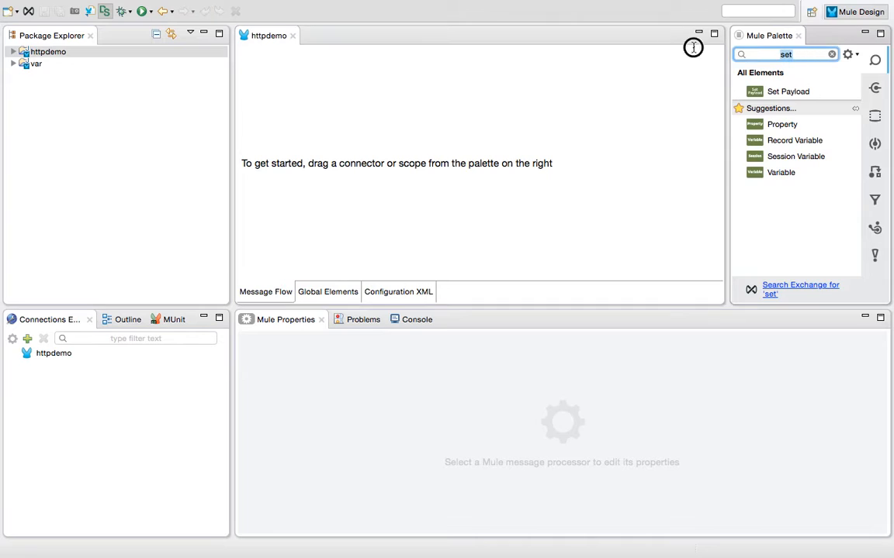
pyautogui.write('http')
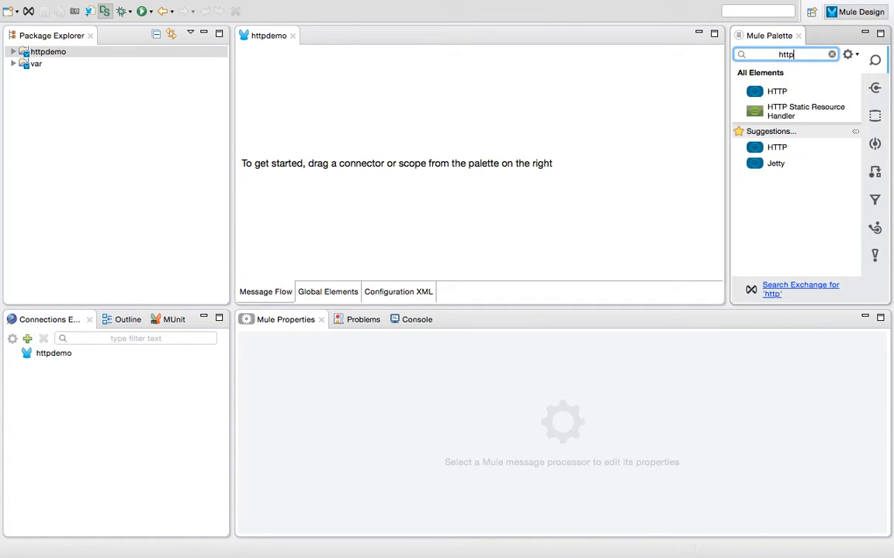
pyautogui.moveTo(780, 90); pyautogui.dragTo(444, 178)
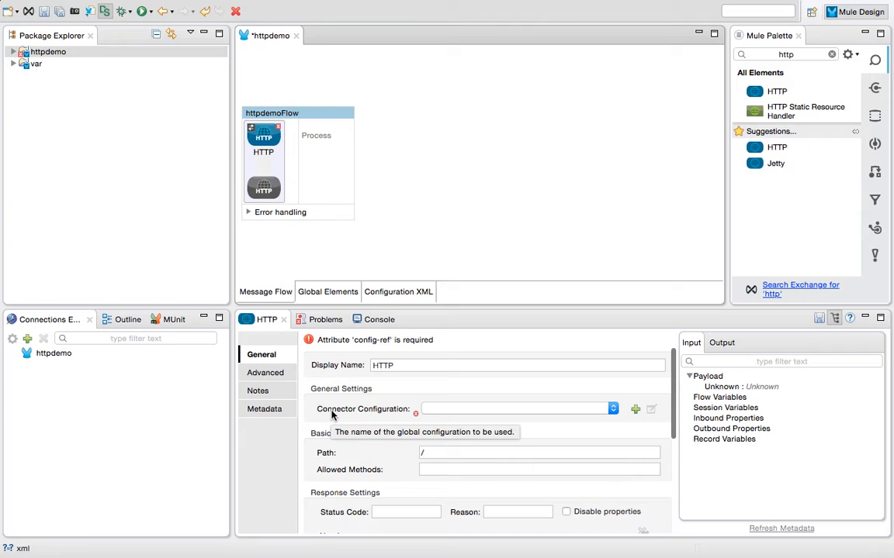
# Step: Create an HTTP listener configuration for the connector with host localhost and port 8093
pyautogui.click(634, 411)
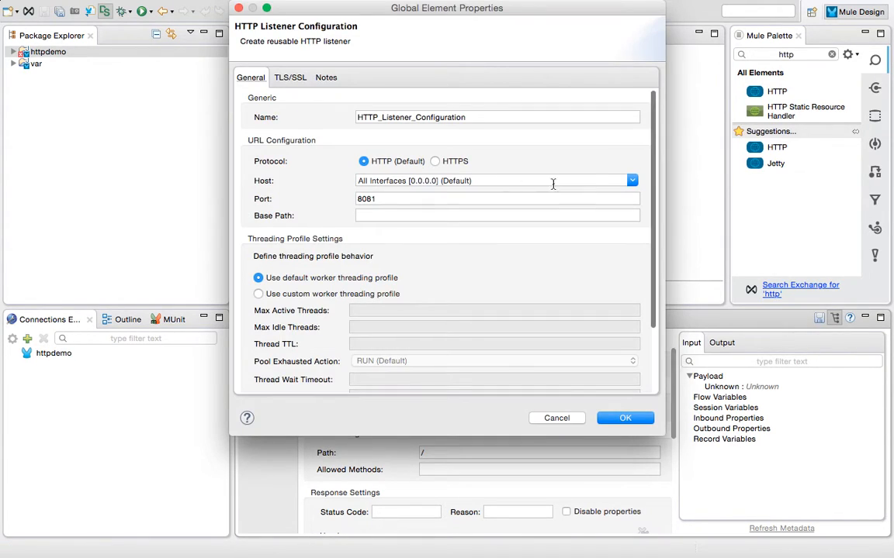
pyautogui.click(632, 180)
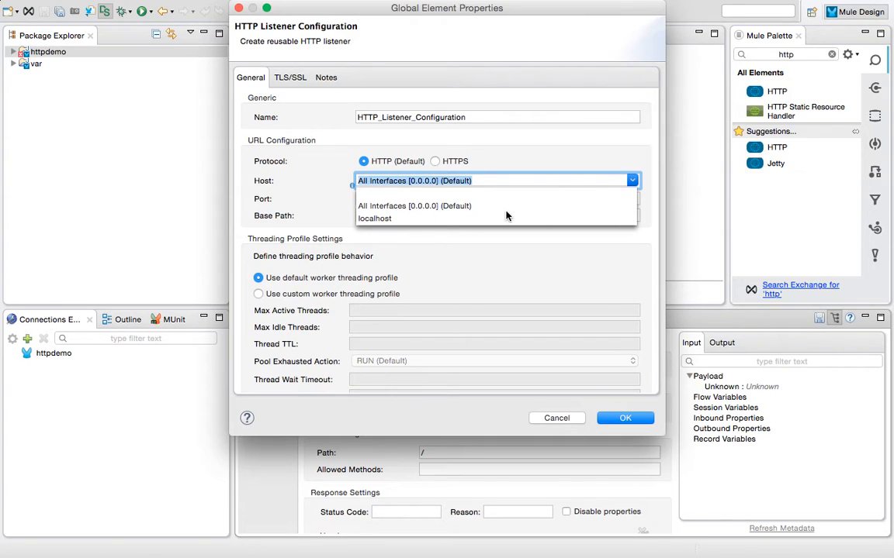
pyautogui.click(405, 219)
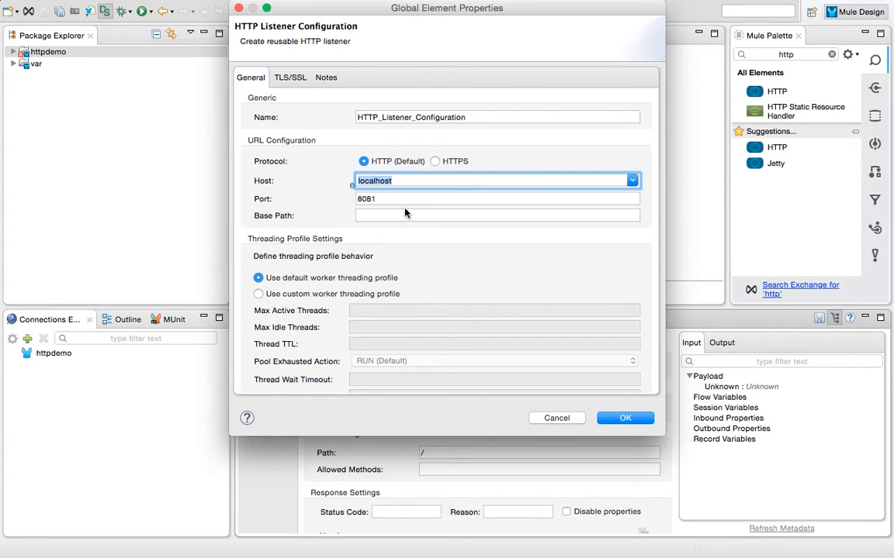
pyautogui.click(402, 198)
pyautogui.press('BackSpace')
pyautogui.press('BackSpace')
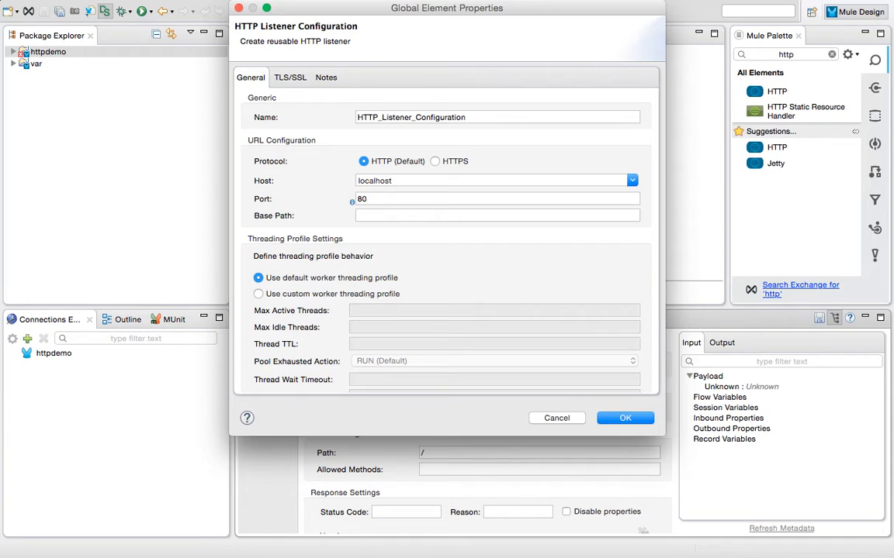
pyautogui.write('93')
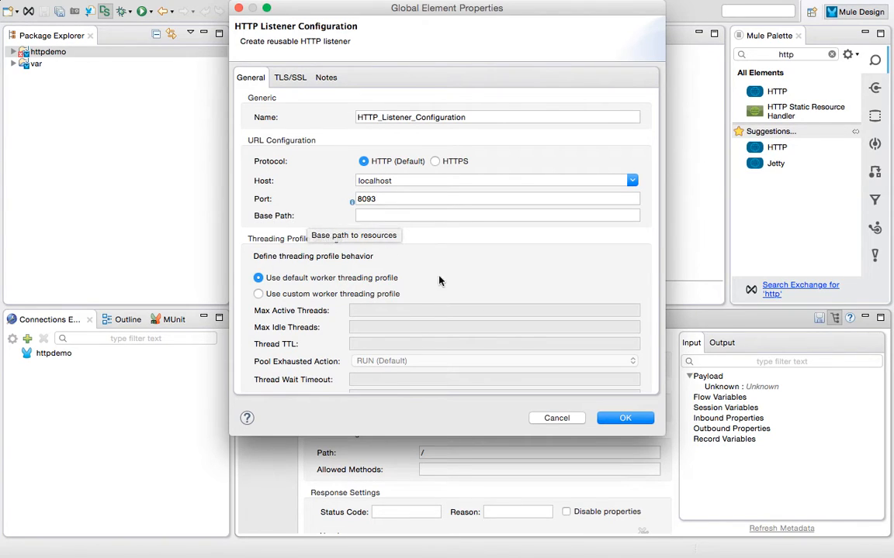
pyautogui.click(625, 417)
# Step: Set the HTTP connector's path to /test and save the httpdemo flow
pyautogui.click(457, 452)
pyautogui.write('test')
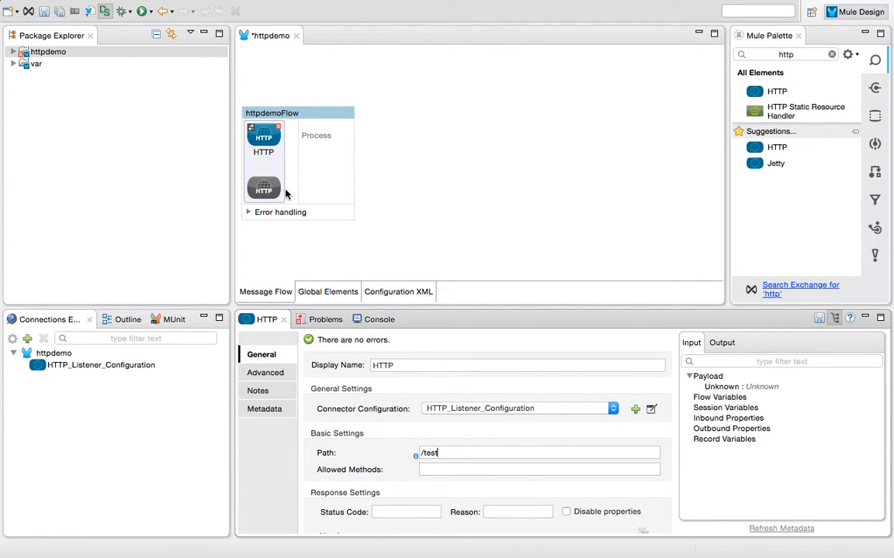
pyautogui.click(42, 13)
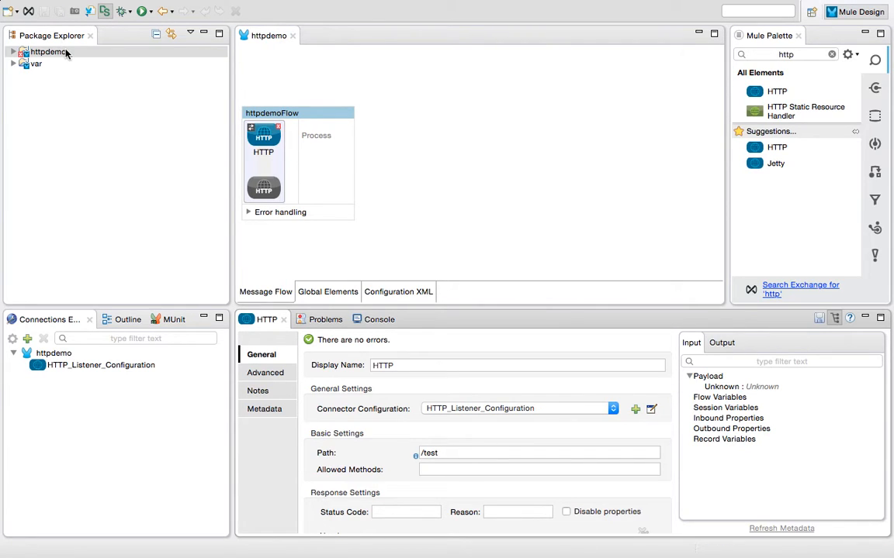
pyautogui.rightClick(63, 53)
pyautogui.click(441, 124)
# Step: Add a Set Payload component to the flow's process area and set its value to "HTTP Connector works"
pyautogui.doubleClick(810, 56)
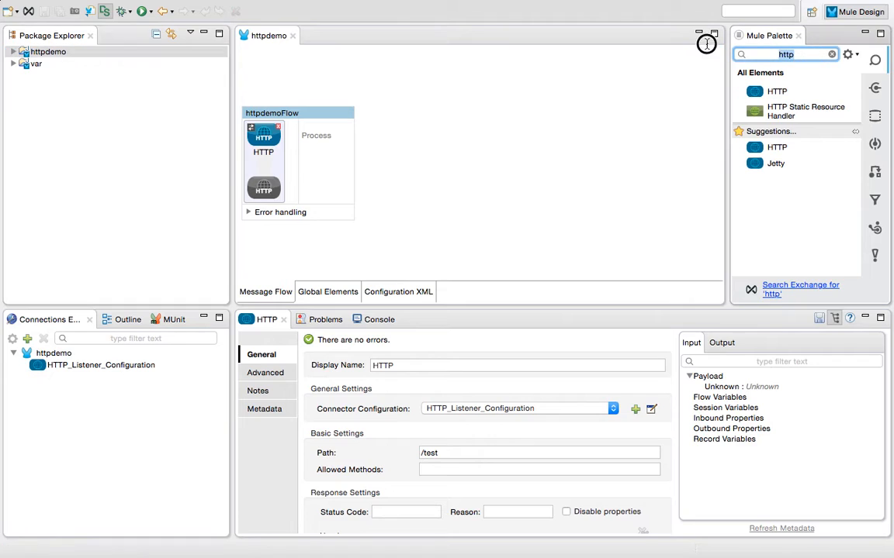
pyautogui.write('set')
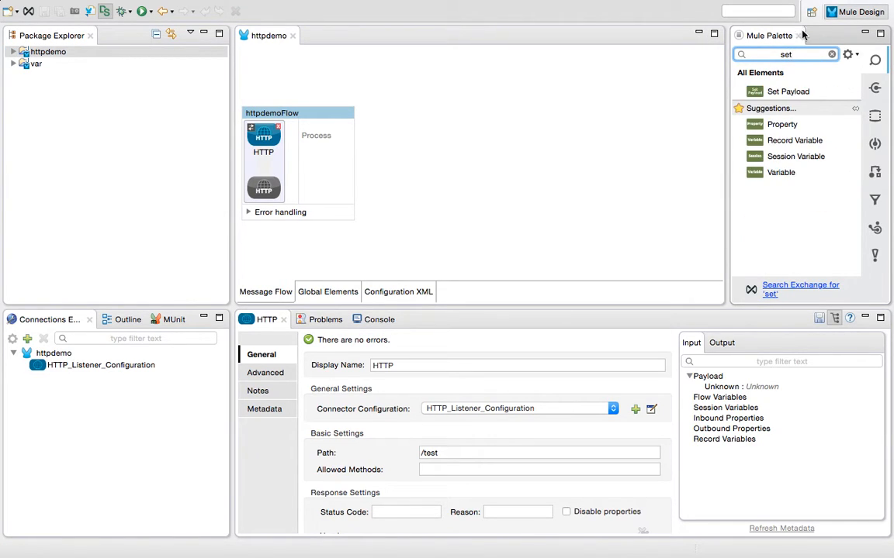
pyautogui.moveTo(784, 93); pyautogui.dragTo(320, 141)
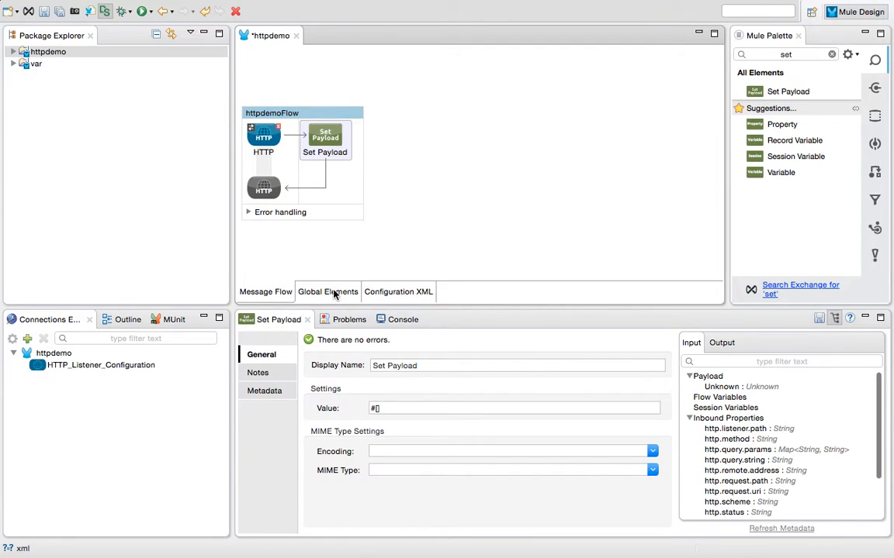
pyautogui.doubleClick(363, 408)
pyautogui.press('BackSpace')
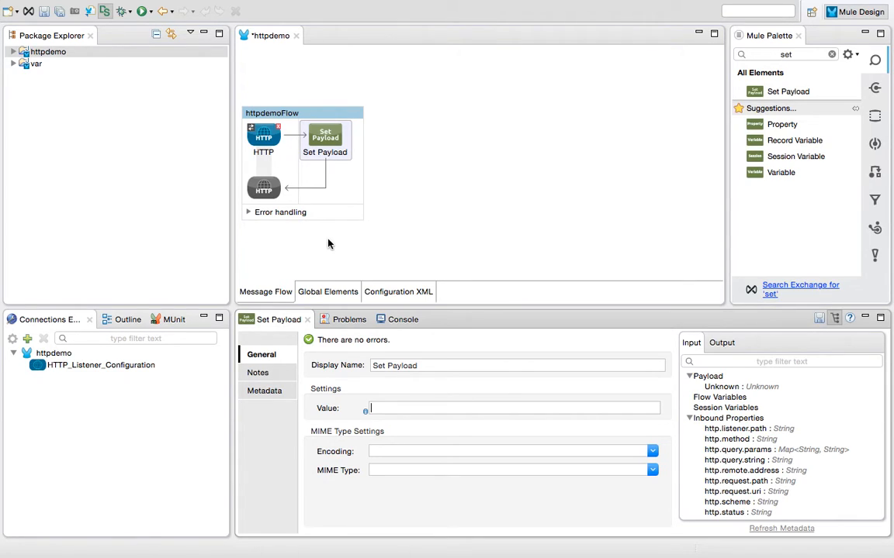
pyautogui.write('HTTP Connector works')
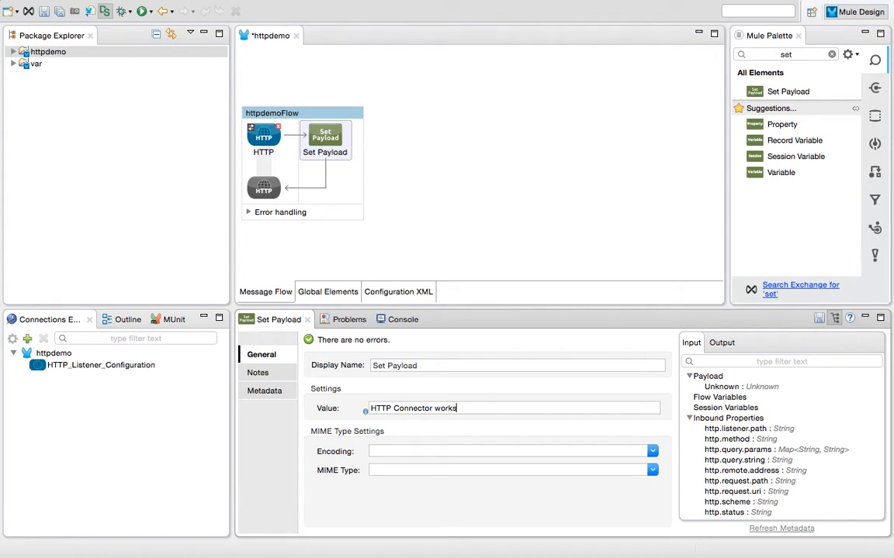
# Step: Run the httpdemo project as a Mule Application, saving httpdemo.xml and stopping the instance already running
pyautogui.rightClick(49, 55)
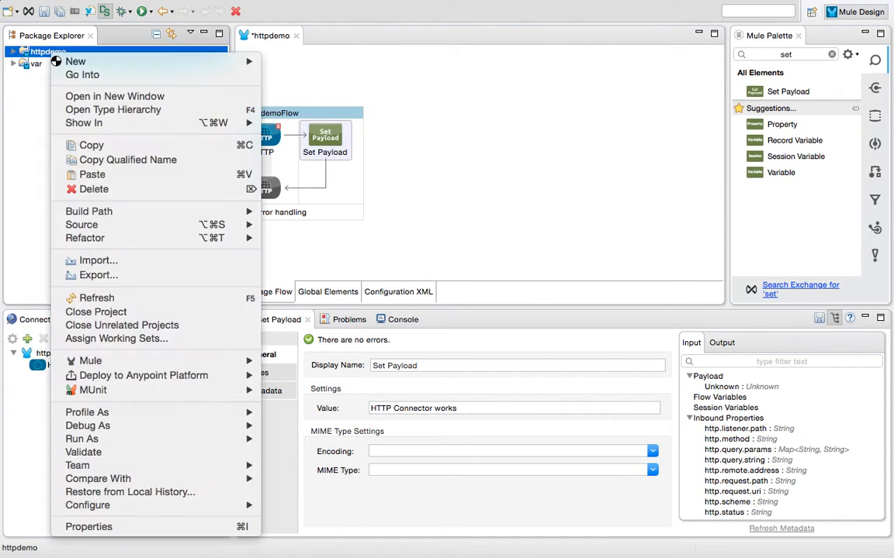
pyautogui.moveTo(226, 439)
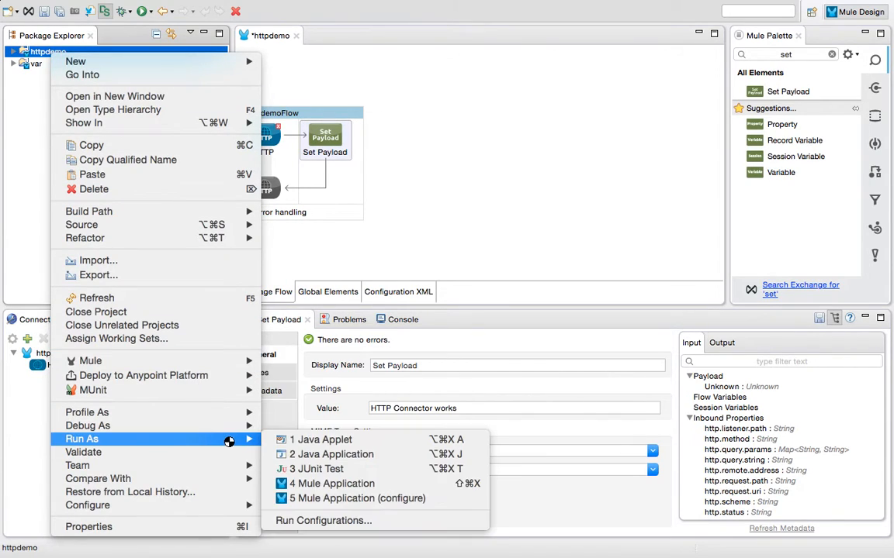
pyautogui.click(335, 481)
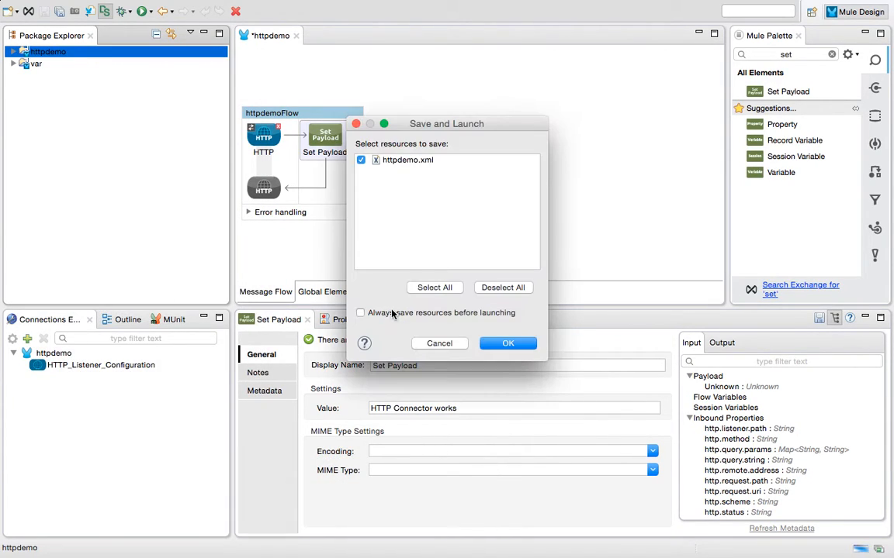
pyautogui.click(516, 344)
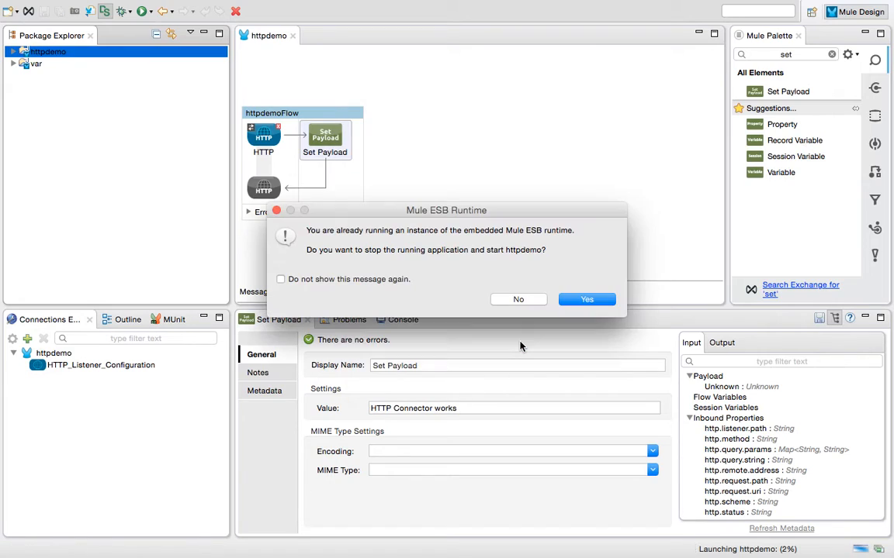
pyautogui.click(591, 300)
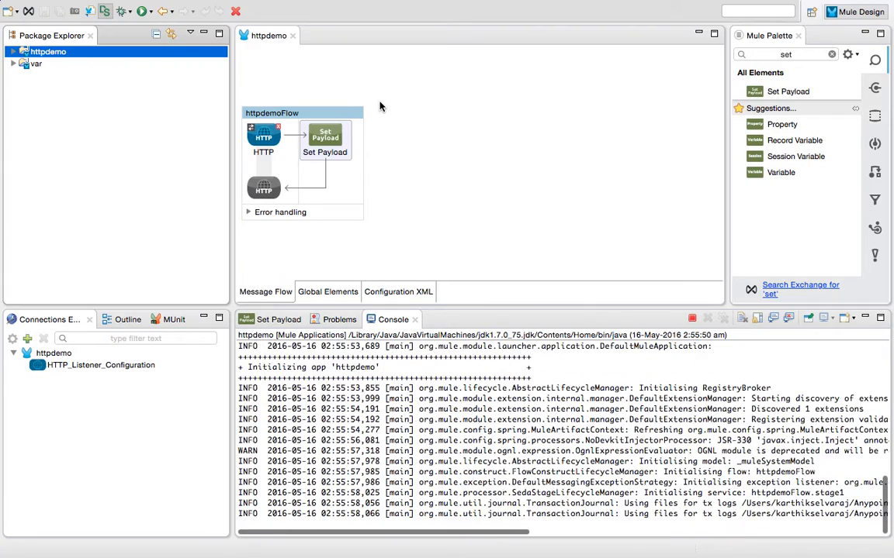
# Step: Switch to Postman and send a GET request to localhost:8093/test
pyautogui.moveTo(91, 1)
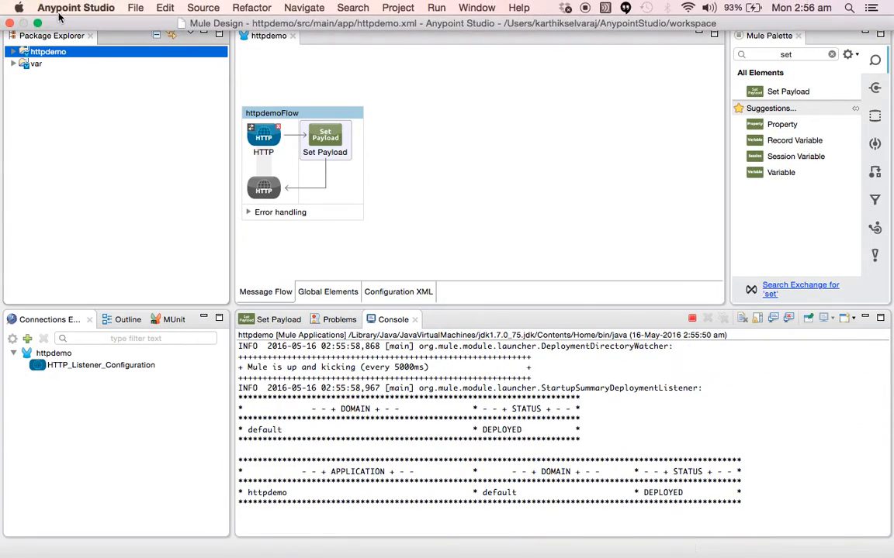
pyautogui.click(37, 20)
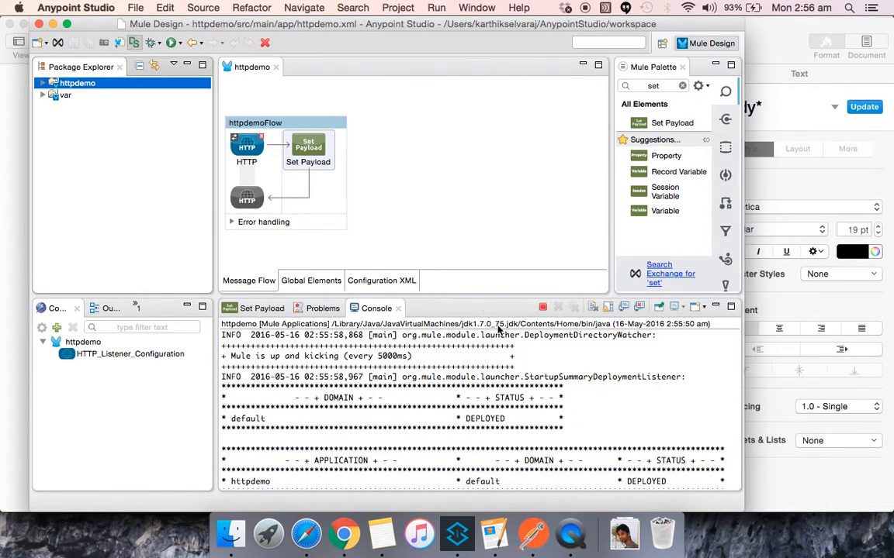
pyautogui.click(529, 536)
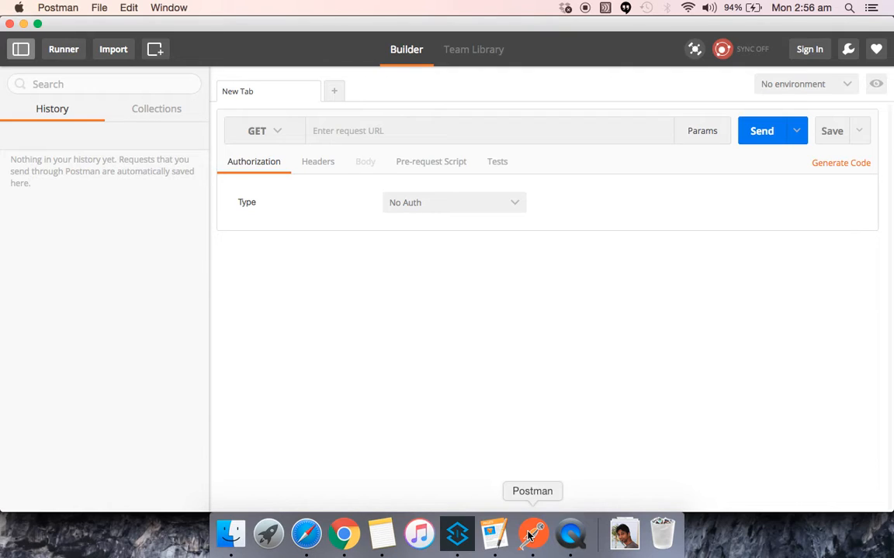
pyautogui.click(386, 139)
pyautogui.write('local')
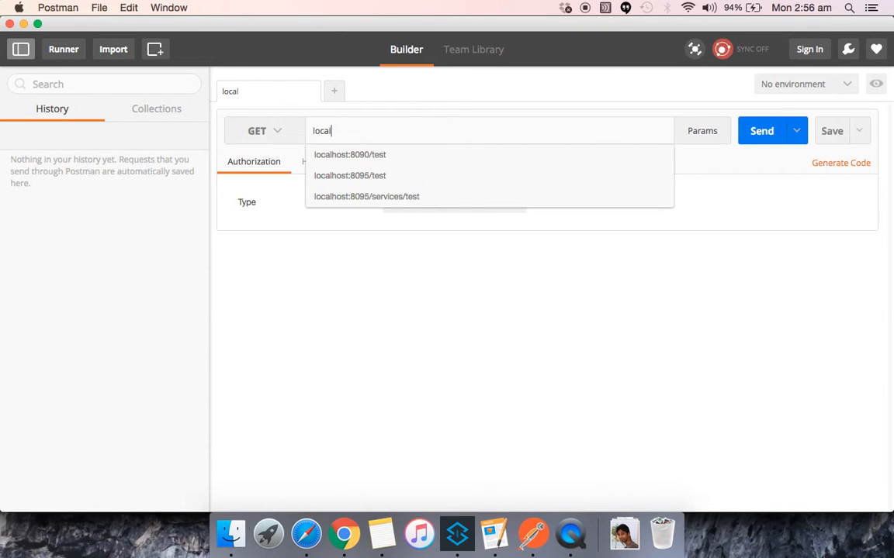
pyautogui.write('host:8093/test')
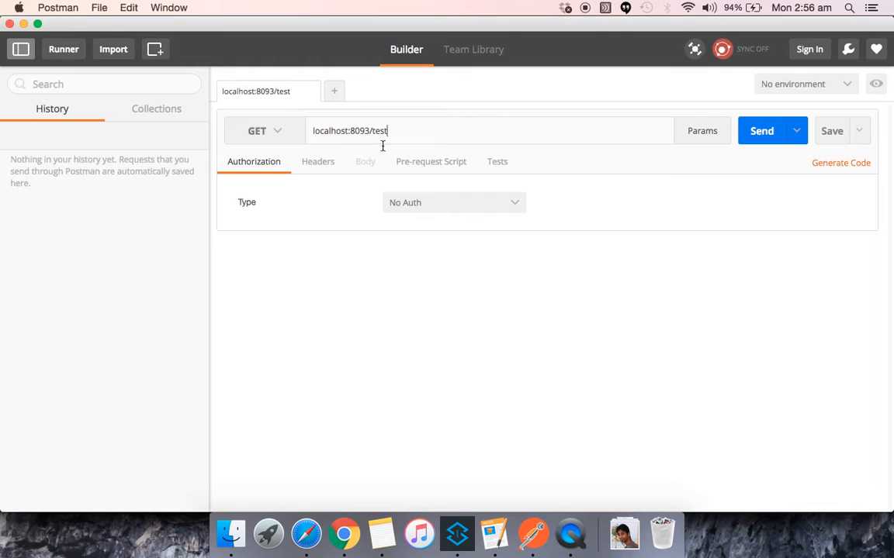
pyautogui.click(276, 135)
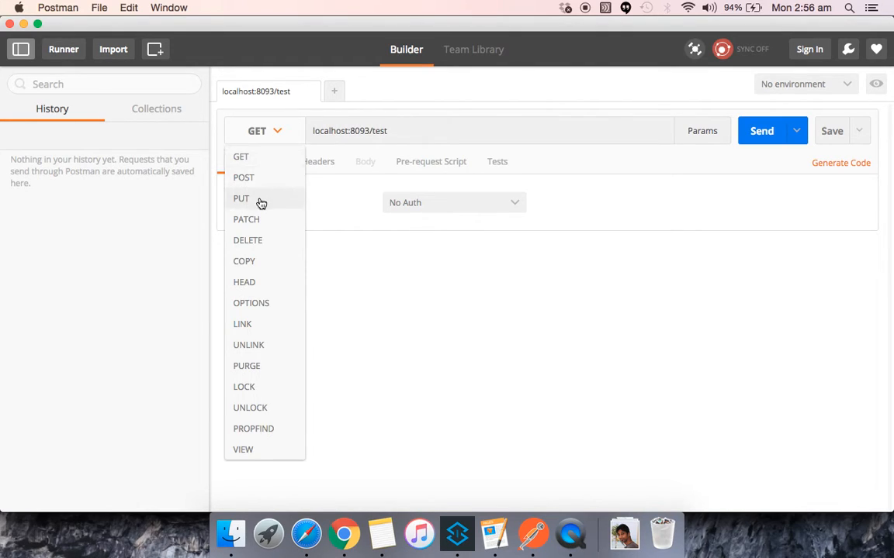
pyautogui.click(465, 92)
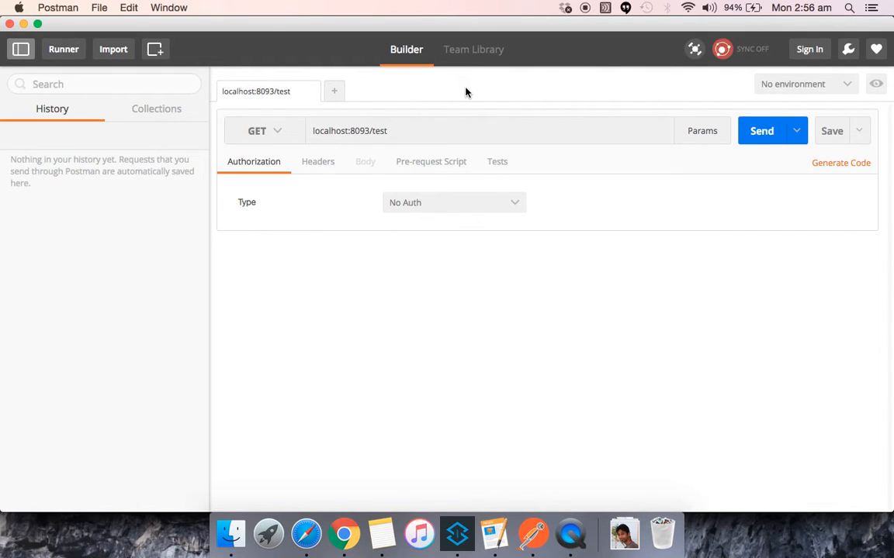
pyautogui.click(760, 130)
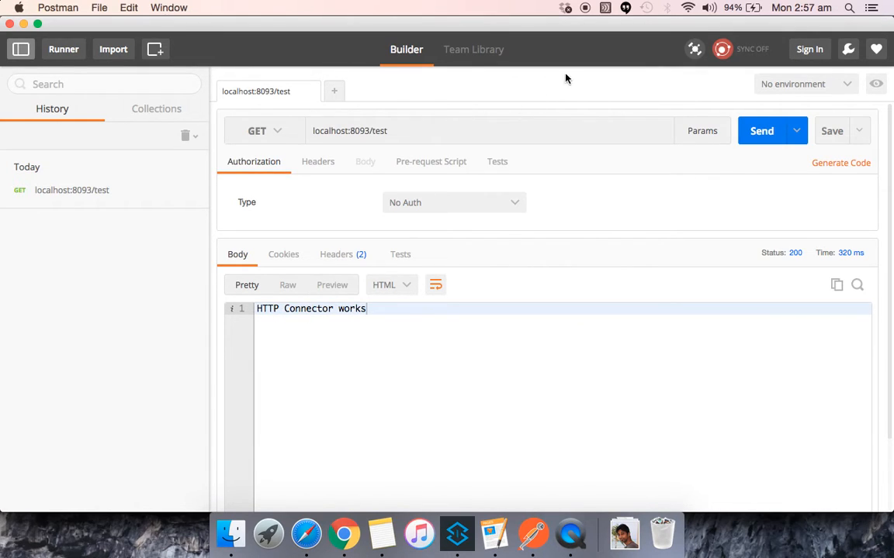
# Step: Switch to Anypoint Studio and set the base path of the HTTP connector's listener configuration to "services"
pyautogui.click(457, 534)
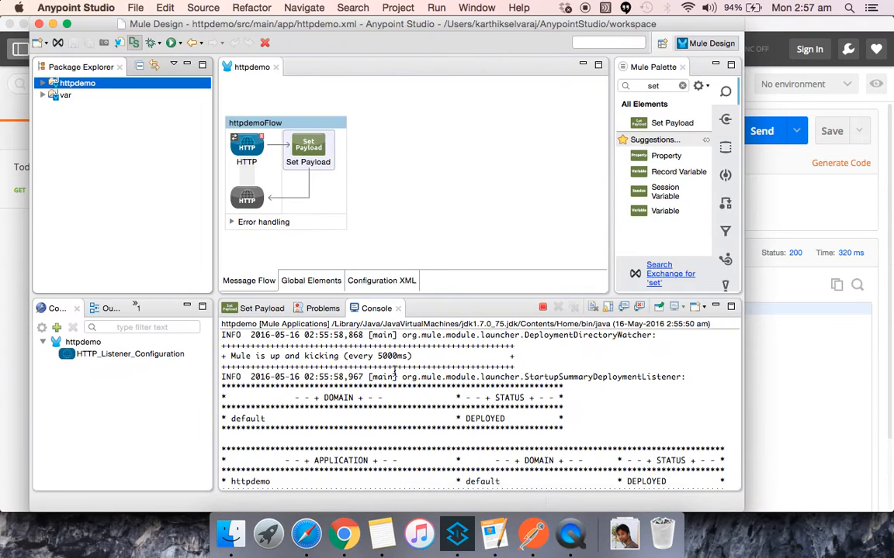
pyautogui.click(247, 152)
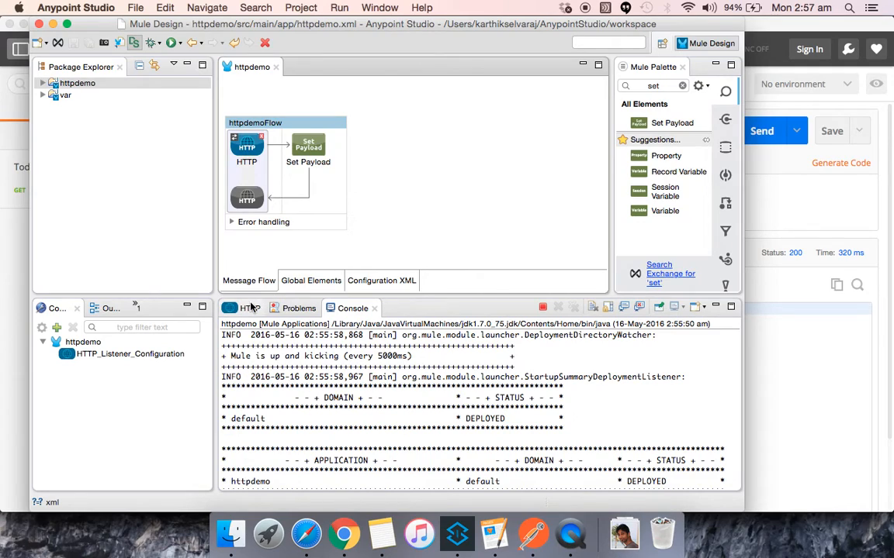
pyautogui.click(250, 308)
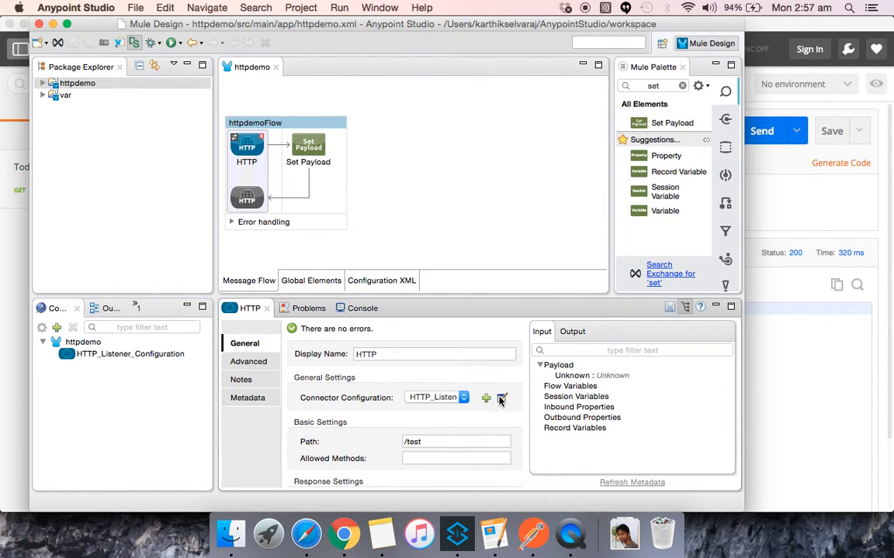
pyautogui.click(501, 398)
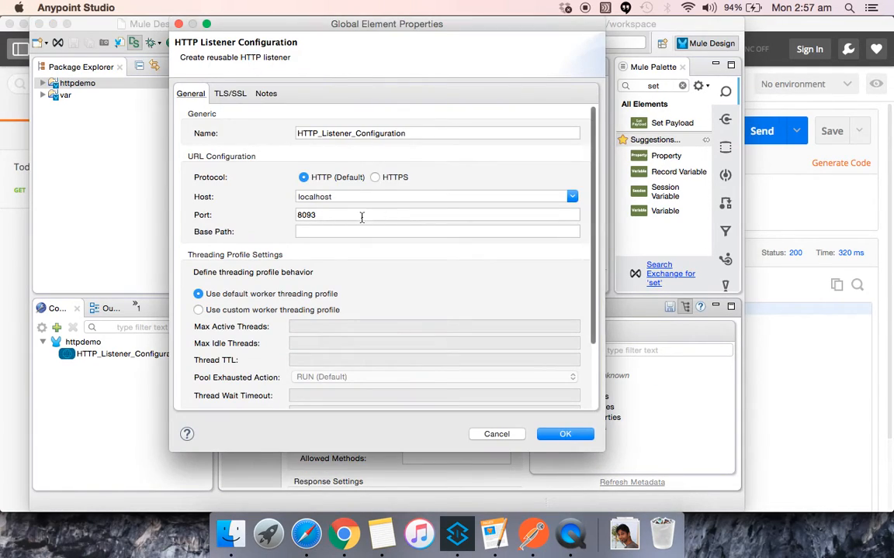
pyautogui.click(310, 230)
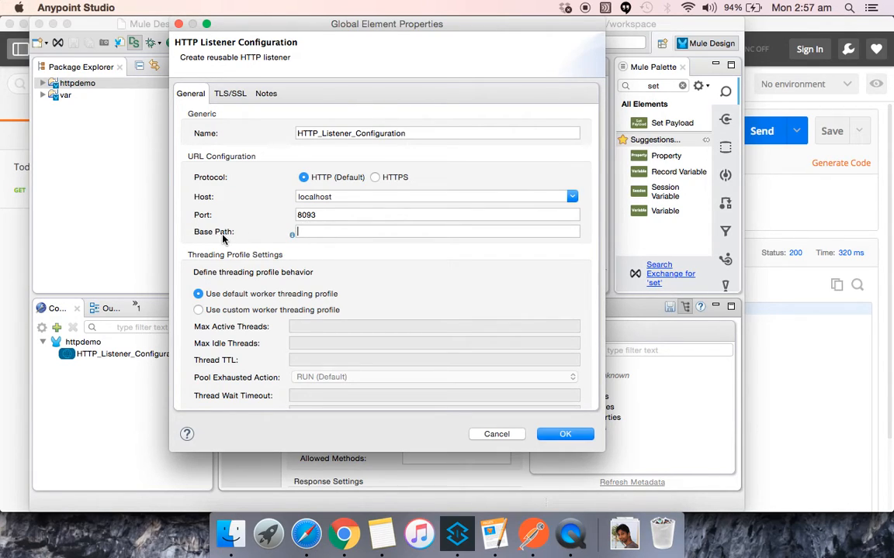
pyautogui.moveTo(223, 239)
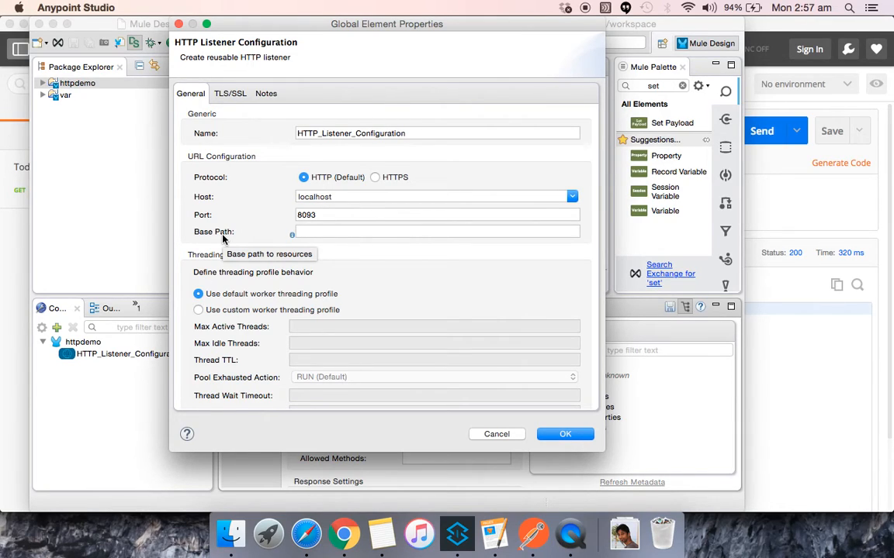
pyautogui.write('services')
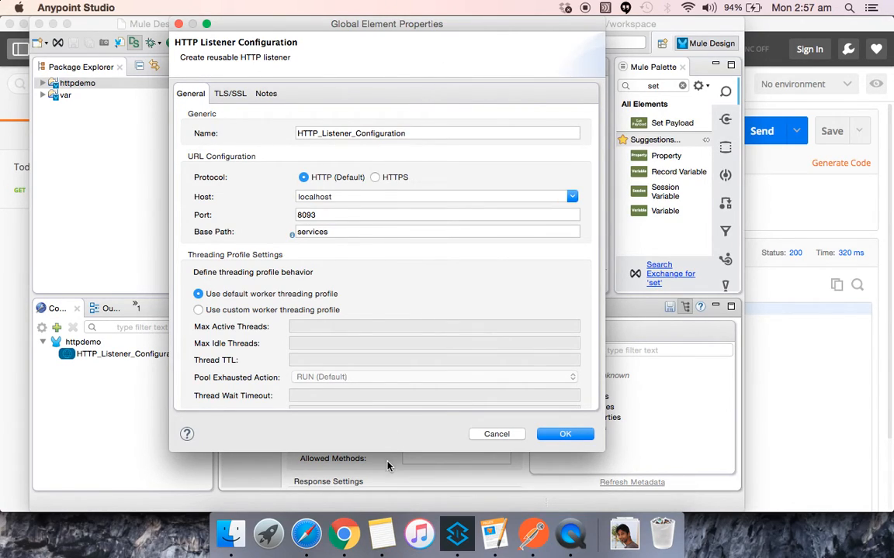
pyautogui.click(560, 434)
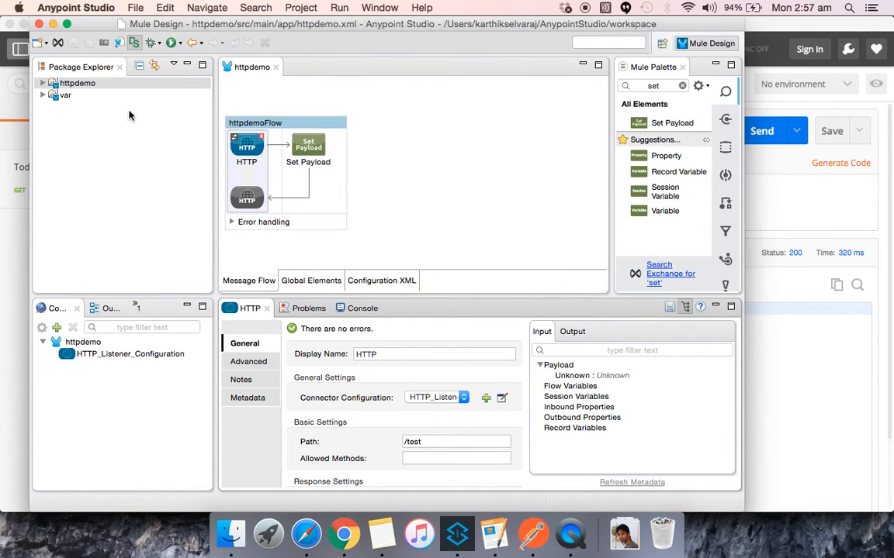
# Step: Run the httpdemo project as a Mule Application again to redeploy it with the changed listener configuration
pyautogui.rightClick(88, 83)
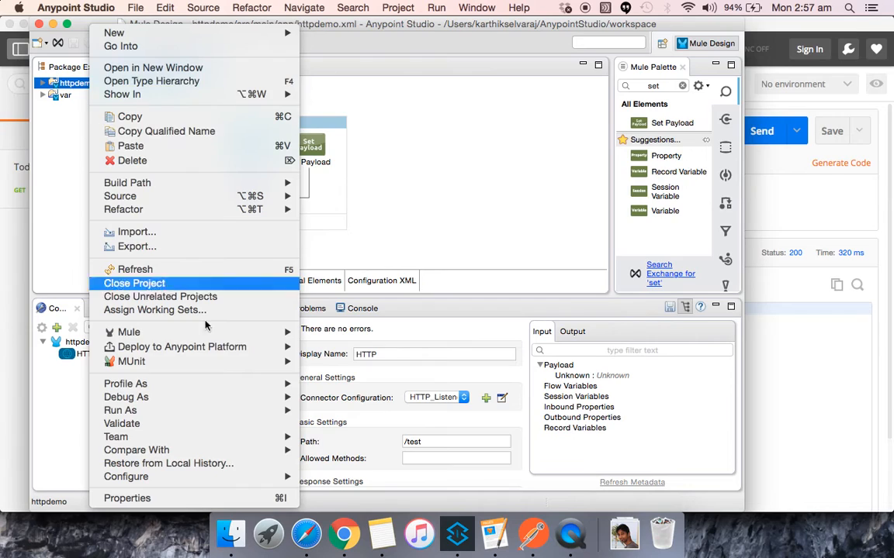
pyautogui.moveTo(235, 411)
pyautogui.click(351, 458)
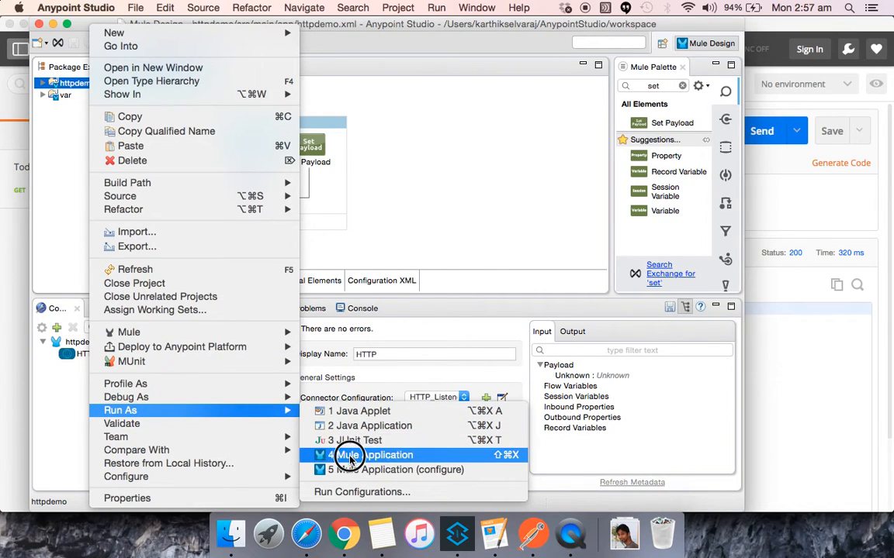
pyautogui.click(521, 284)
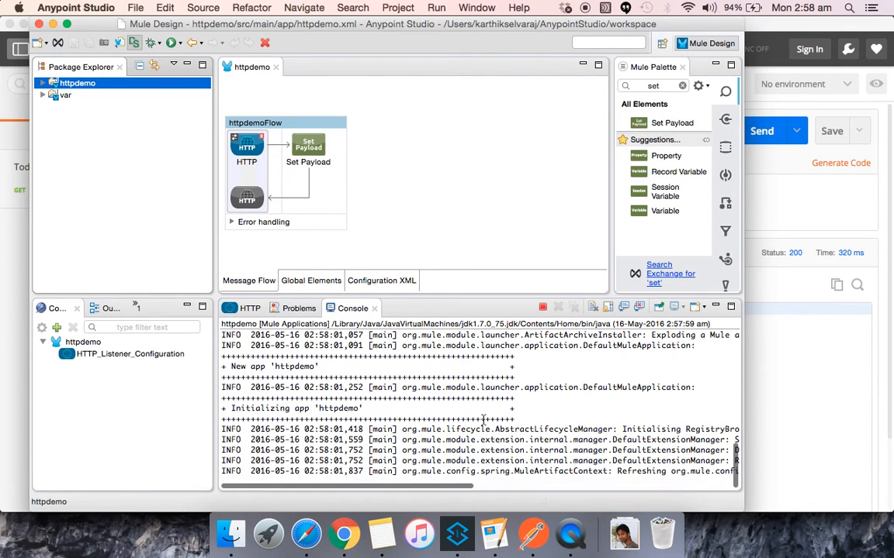
# Step: Switch to Postman, resend the GET request to localhost:8093/test, and send another to localhost:8093/services/test
pyautogui.click(531, 532)
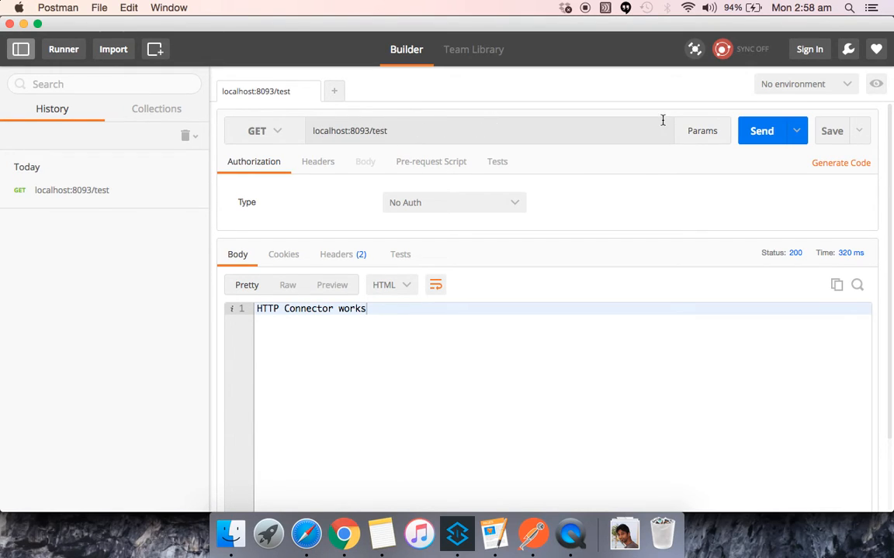
pyautogui.click(760, 138)
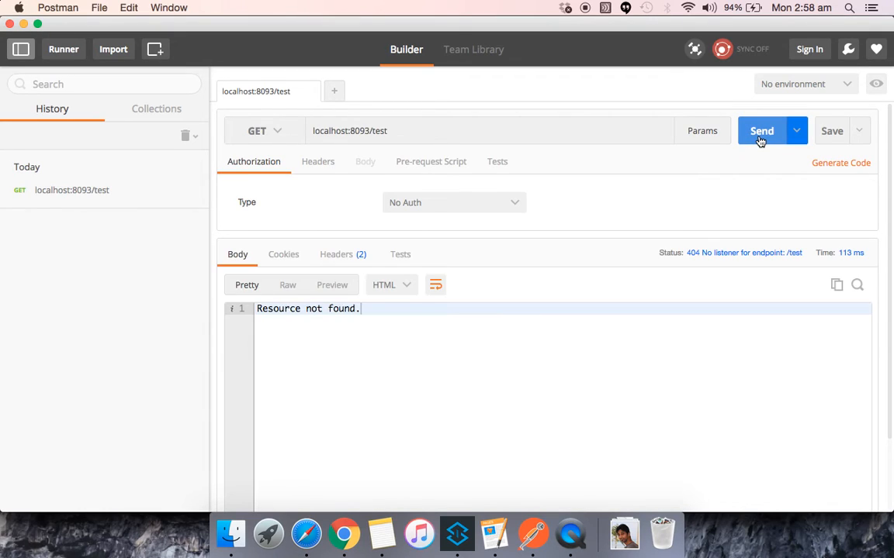
pyautogui.click(373, 130)
pyautogui.write('service')
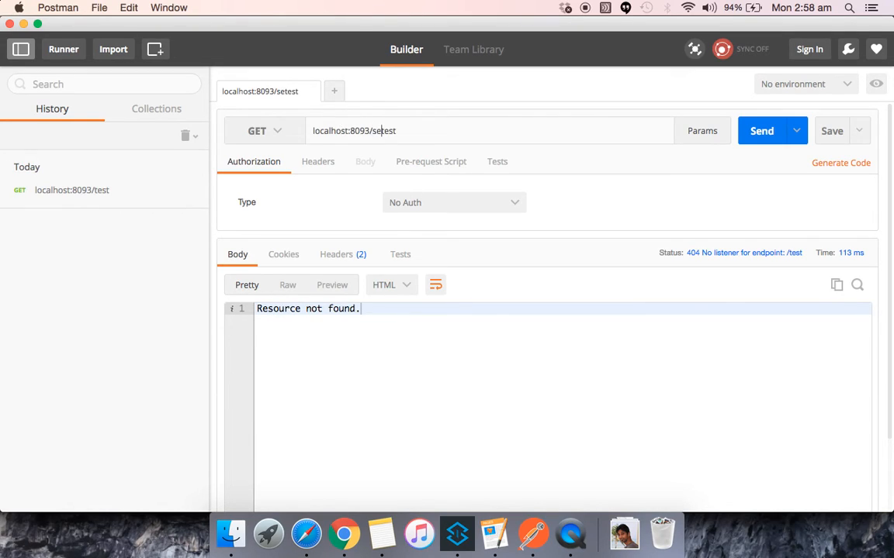
pyautogui.write('s/')
pyautogui.click(760, 139)
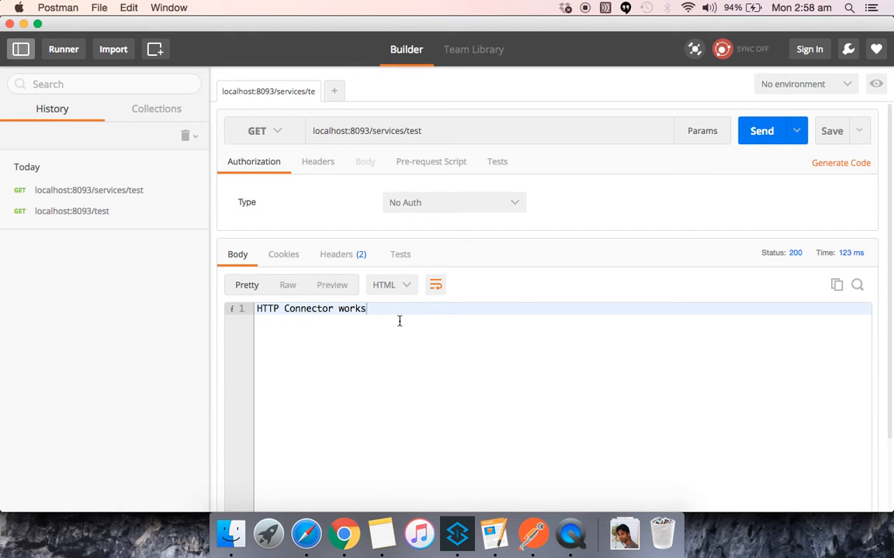
# Step: Switch back to Anypoint Studio with the httpdemo flow
pyautogui.click(461, 527)
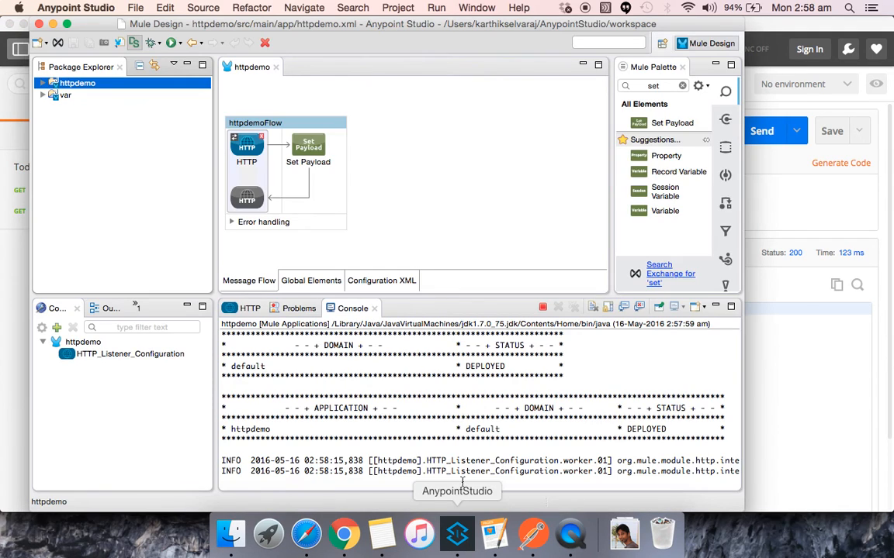